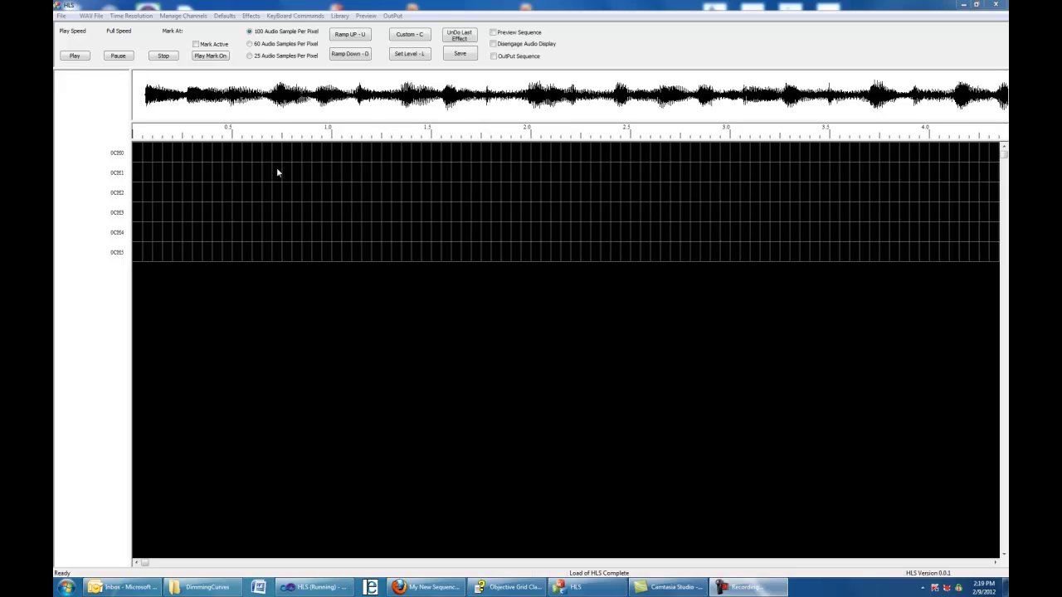
- Review the minimum and maximum output clipping limits in the defaults, then close them without changes
click(224, 16)
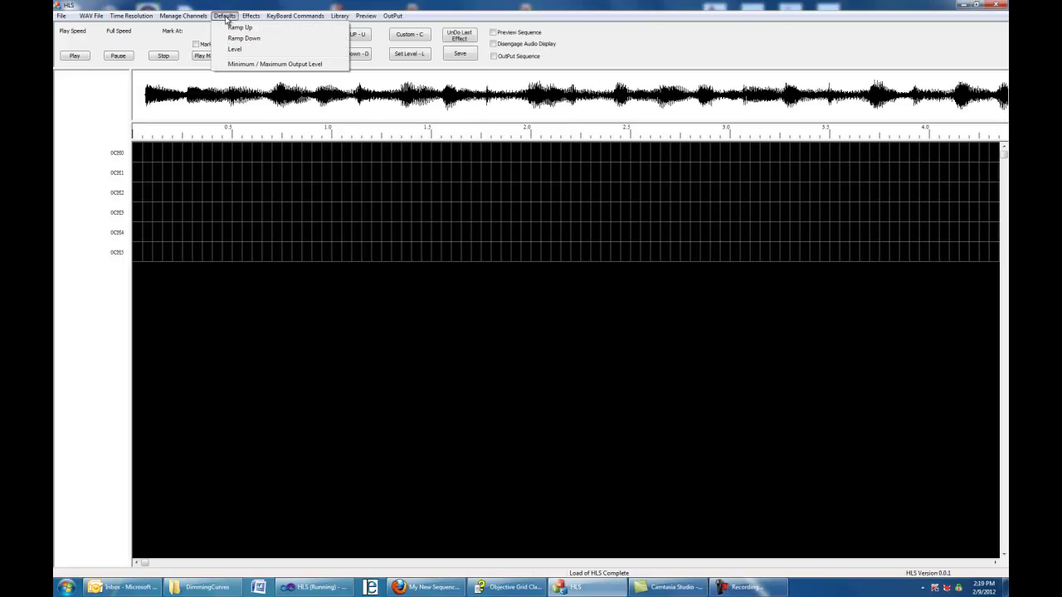
click(273, 66)
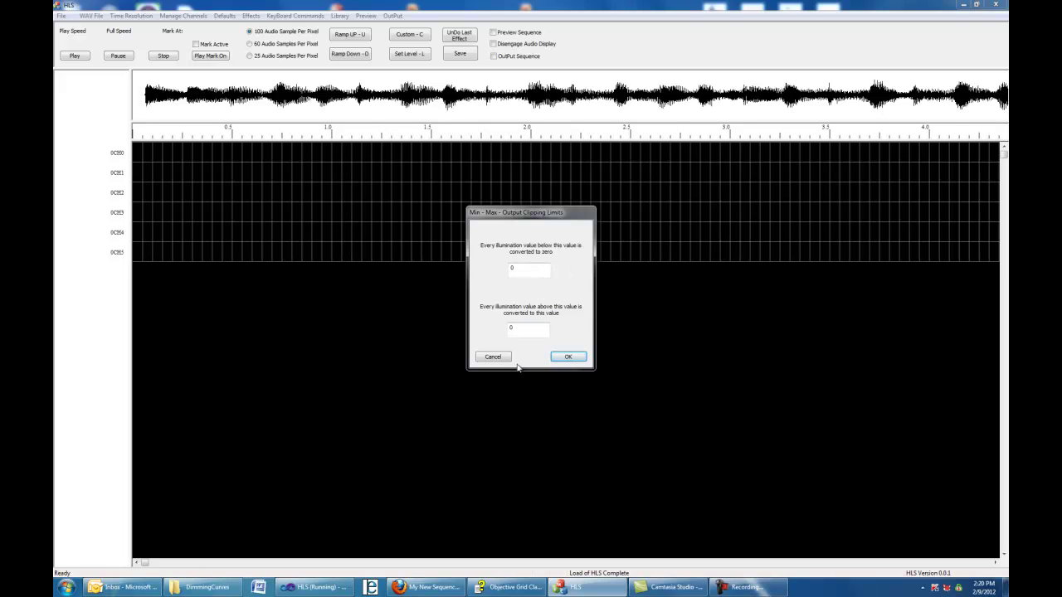
click(492, 357)
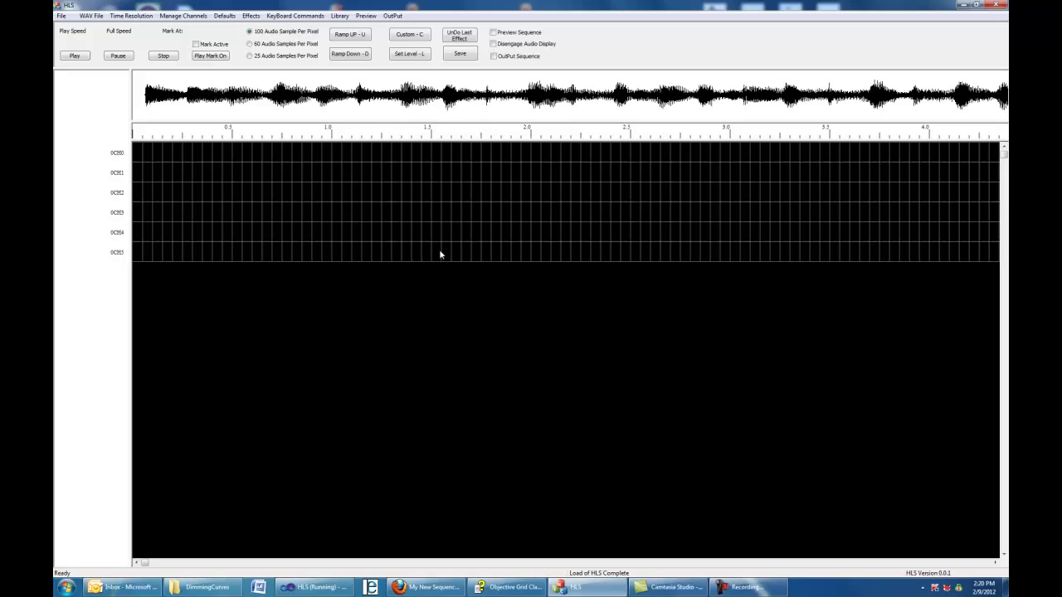
- In the dimming curve designer, map sequence values 1 through 5 to controller value 0
click(339, 17)
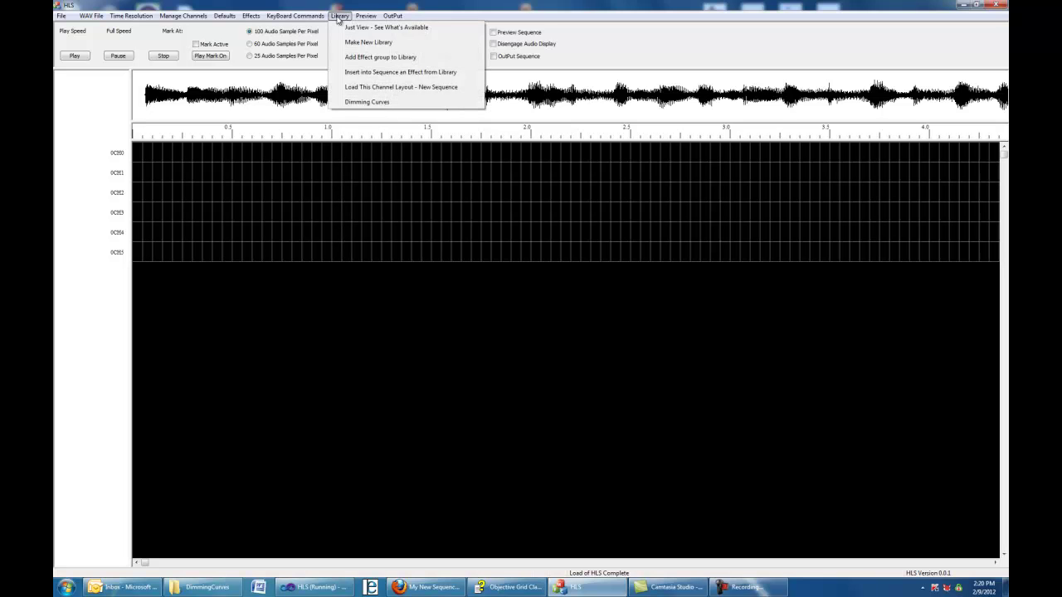
click(367, 102)
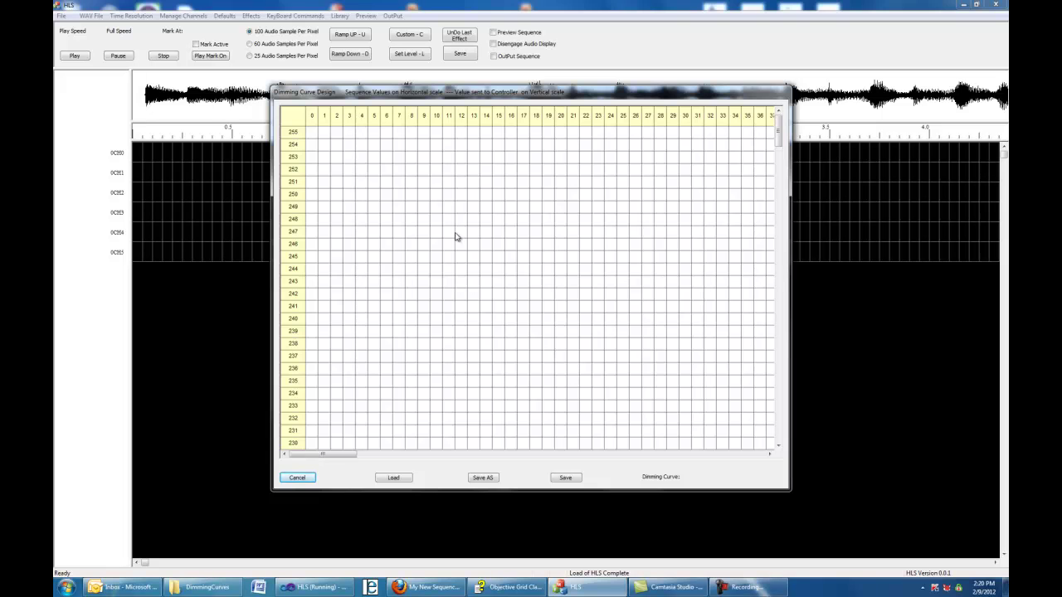
drag(778, 135, 749, 450)
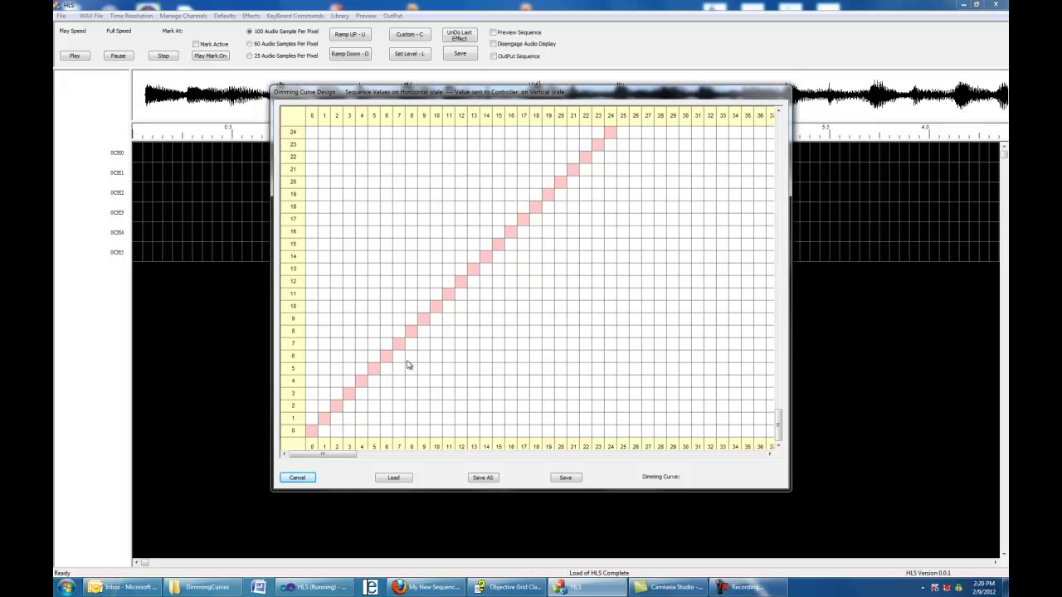
click(325, 419)
click(325, 433)
click(337, 406)
click(338, 432)
click(349, 393)
click(349, 430)
click(361, 381)
click(365, 430)
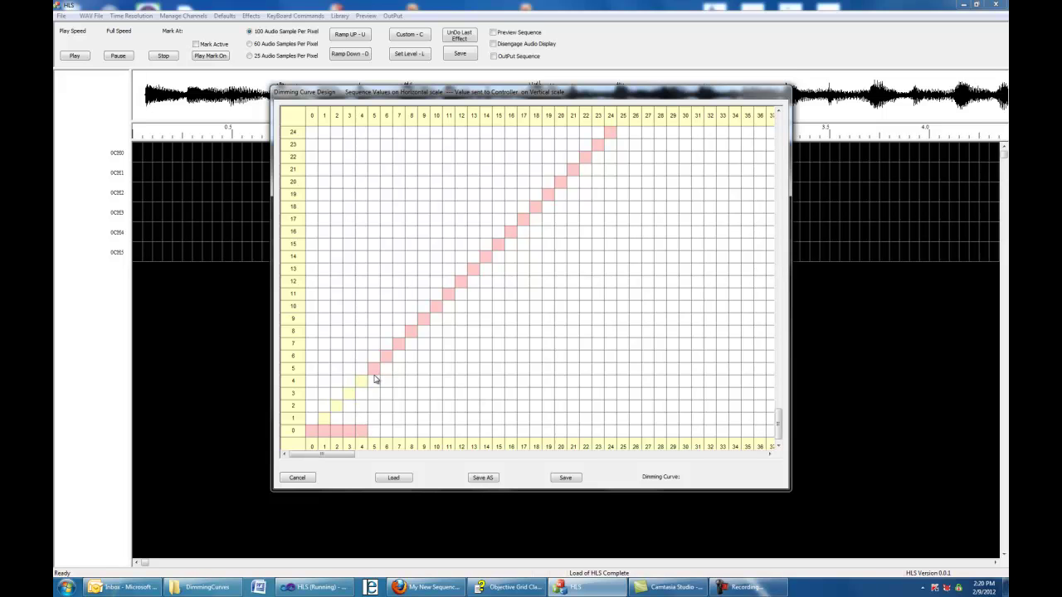
click(373, 369)
click(377, 432)
- Try mapping sequence value 14 to 22 and 17 to 9 in the dimming curve, and discard the design
drag(523, 90, 517, 116)
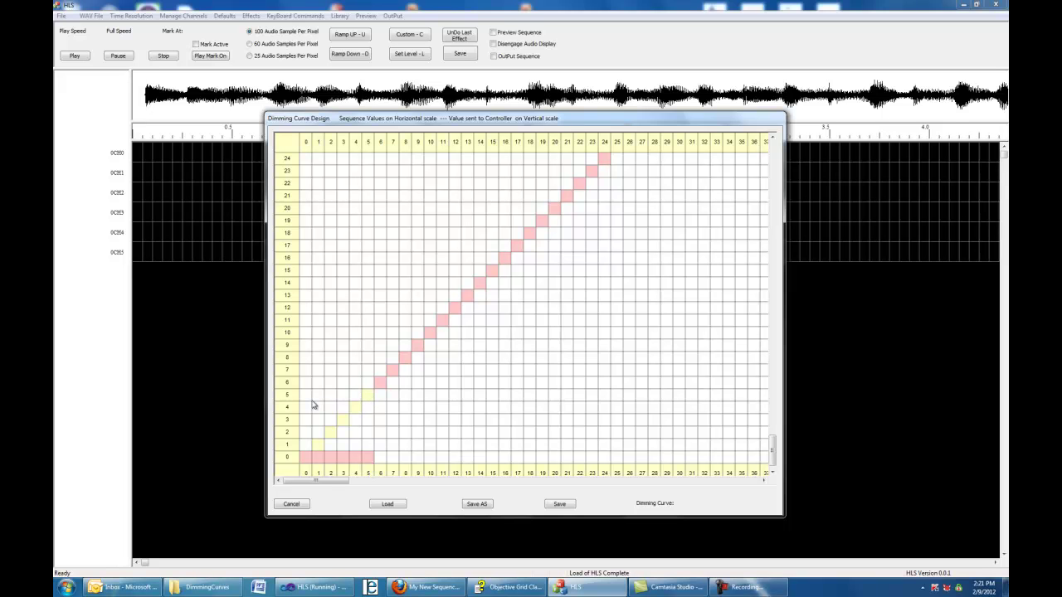
click(480, 283)
click(478, 184)
click(516, 244)
click(518, 347)
click(291, 504)
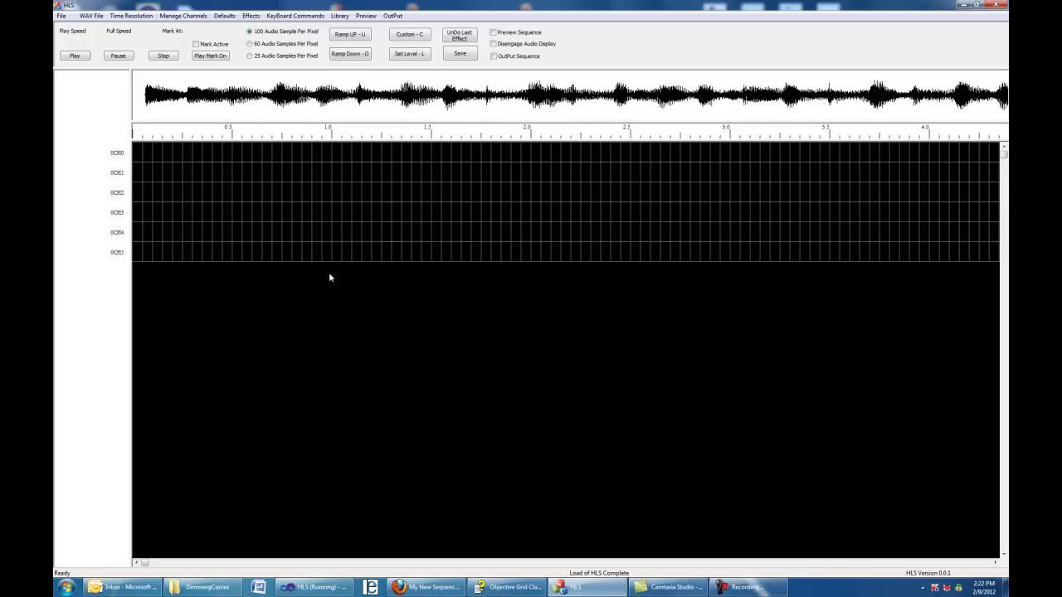
- Assign the test4 dimming curve to channel 0CH0 in the Channel Manager
click(190, 16)
click(192, 28)
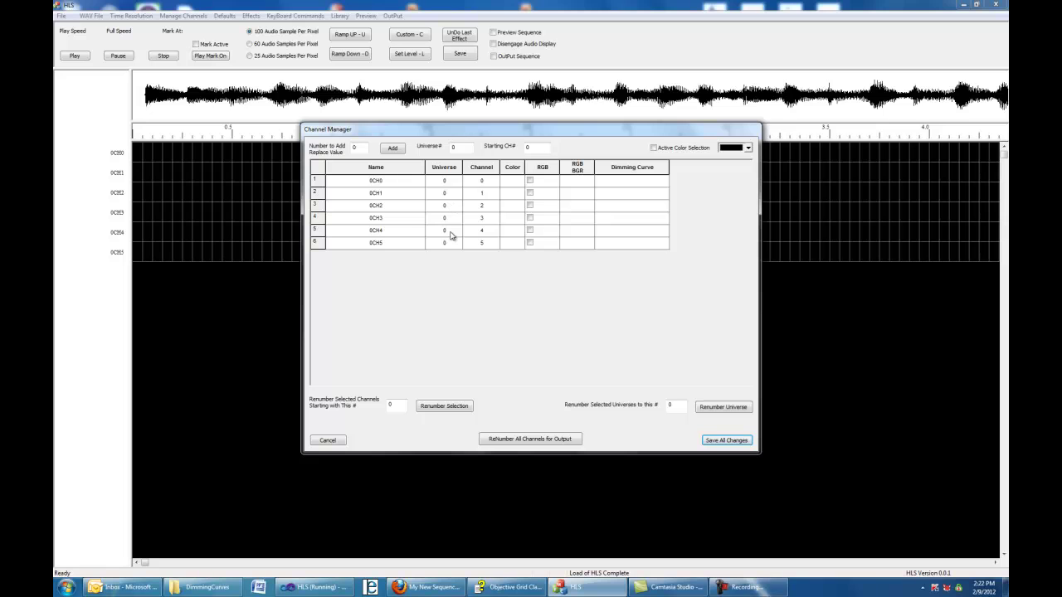
double_click(622, 185)
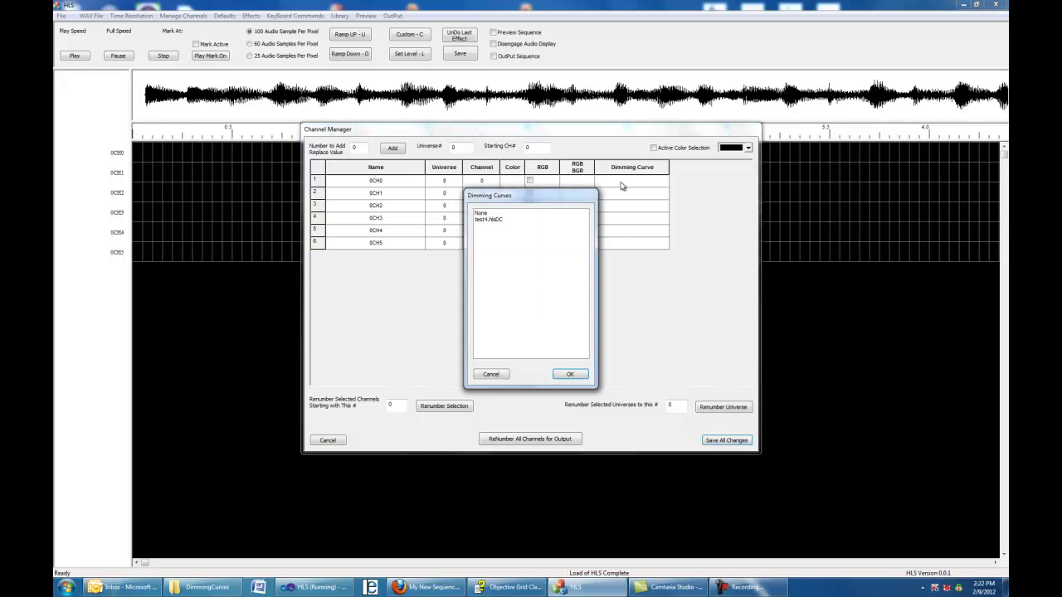
click(498, 221)
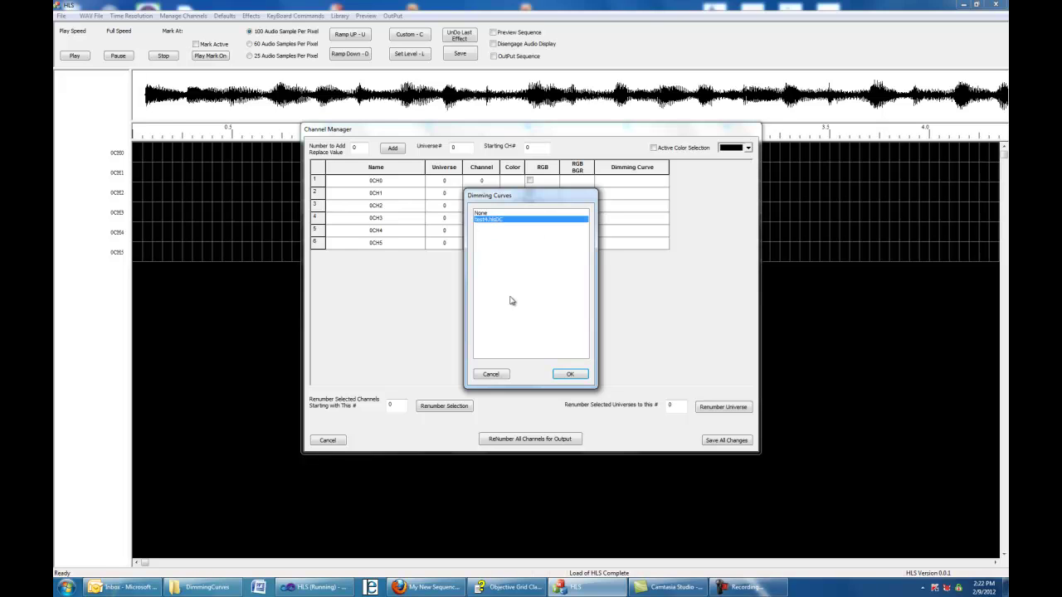
click(570, 374)
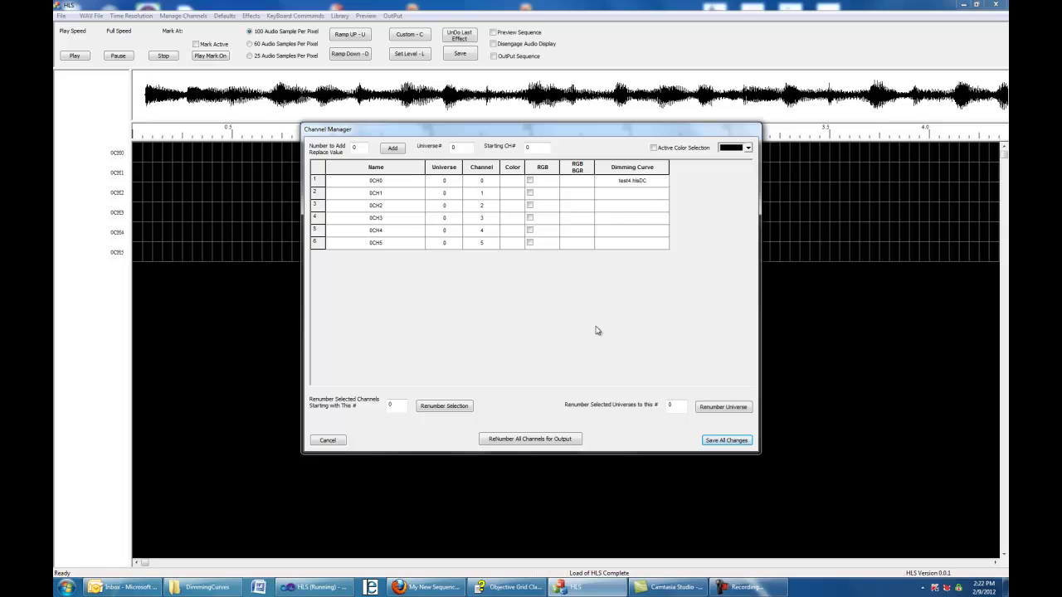
- Assign the test4 dimming curve to channel 0CH2 and save all channel changes
click(627, 209)
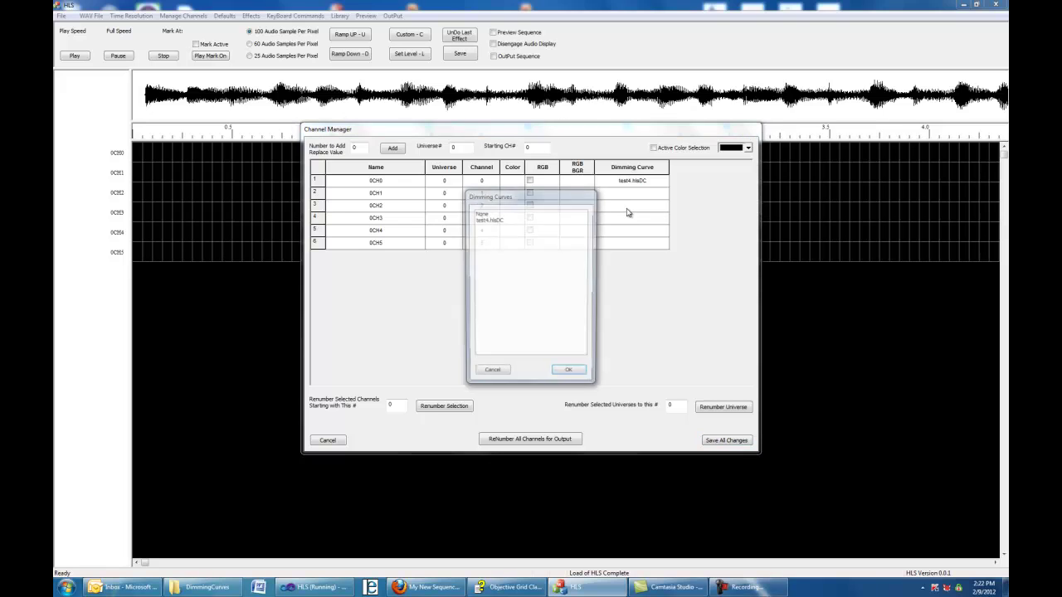
click(496, 219)
click(568, 374)
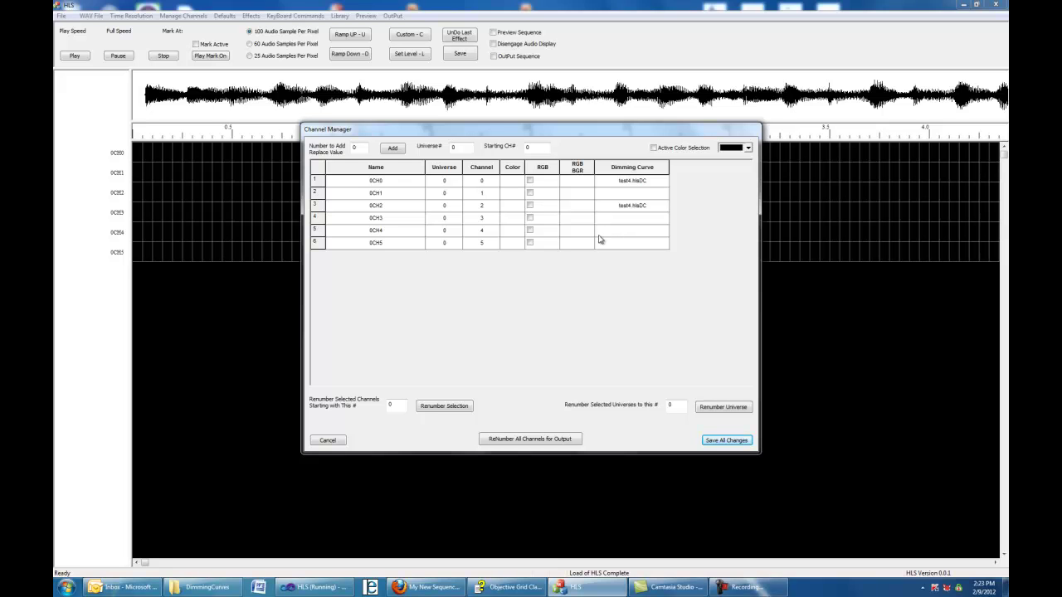
click(734, 440)
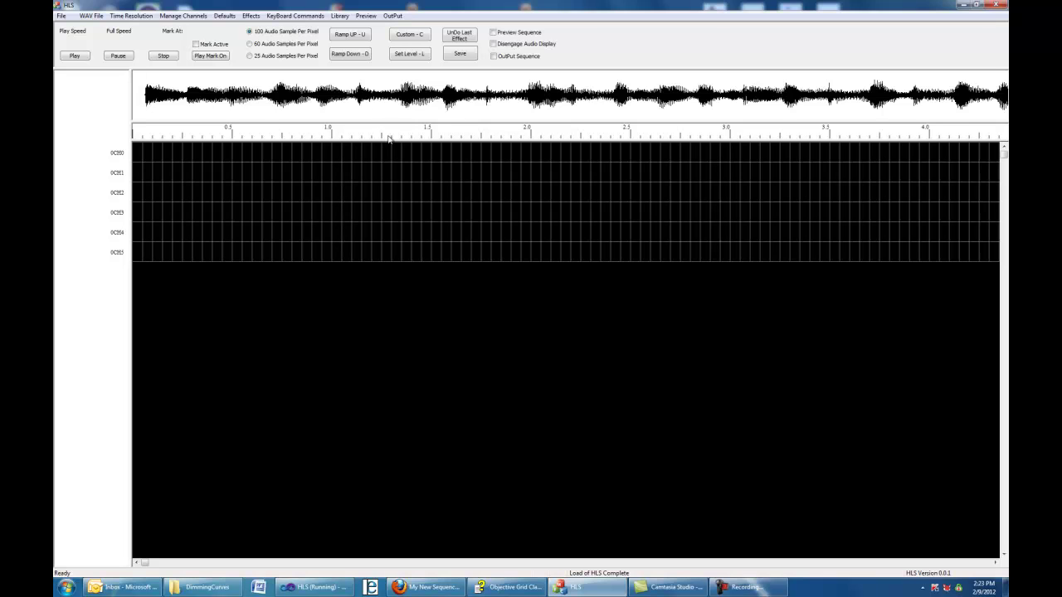
- View the library's available effects, checking their resolution, channels and length, then close the list
click(408, 53)
click(342, 16)
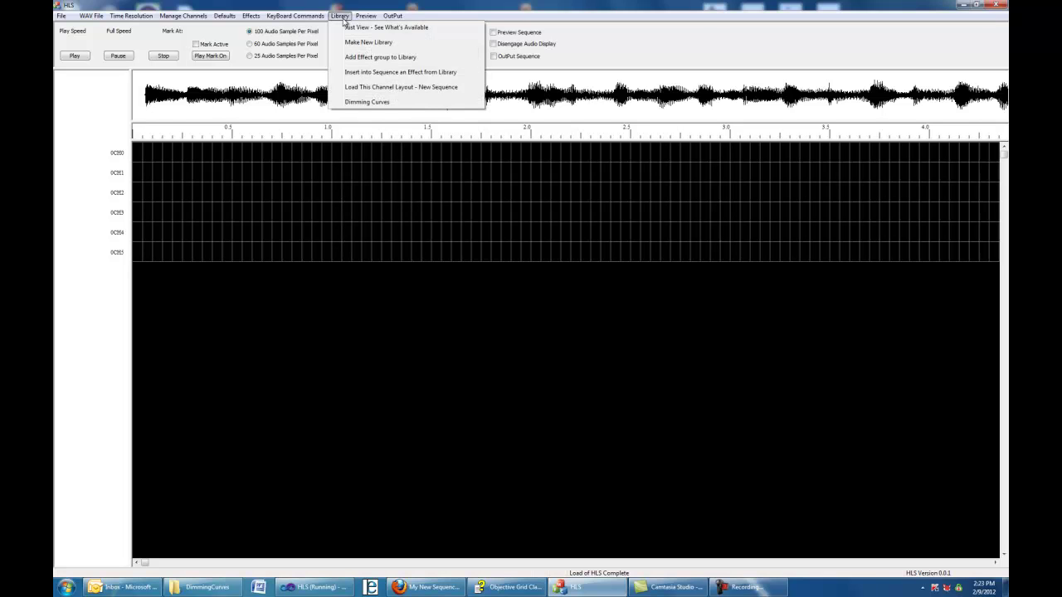
click(374, 30)
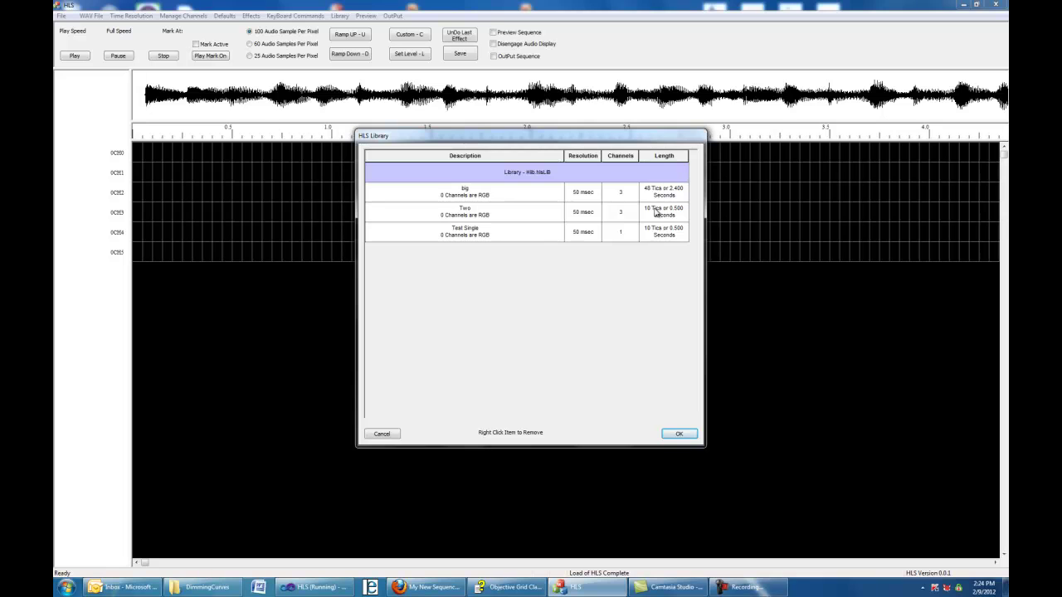
click(384, 433)
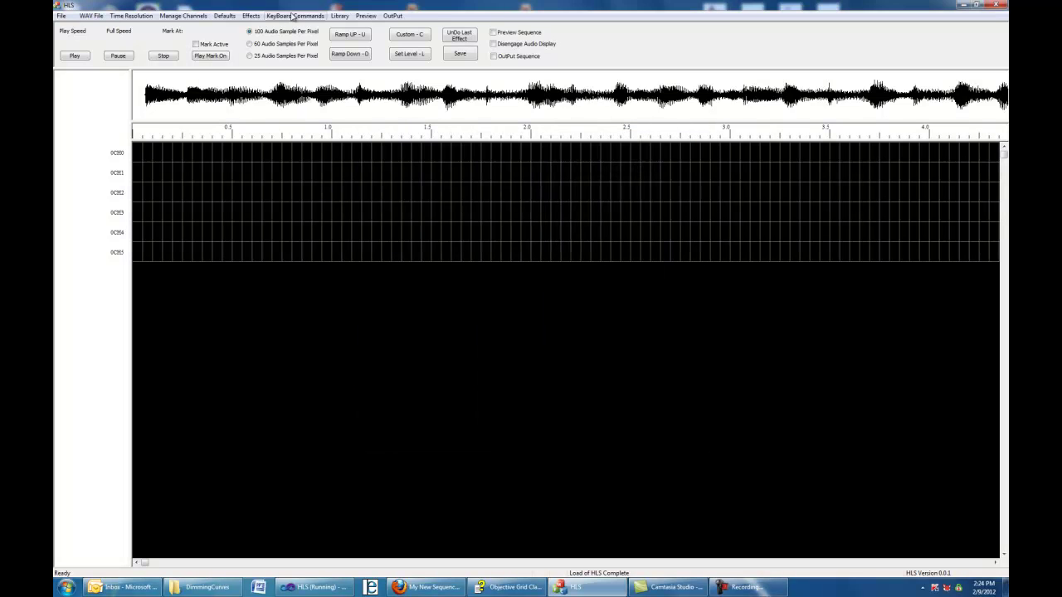
- Insert the library effect group "big" into the sequence, with its upper-left cell on channel 0CH1 just after 0.5 seconds
click(338, 16)
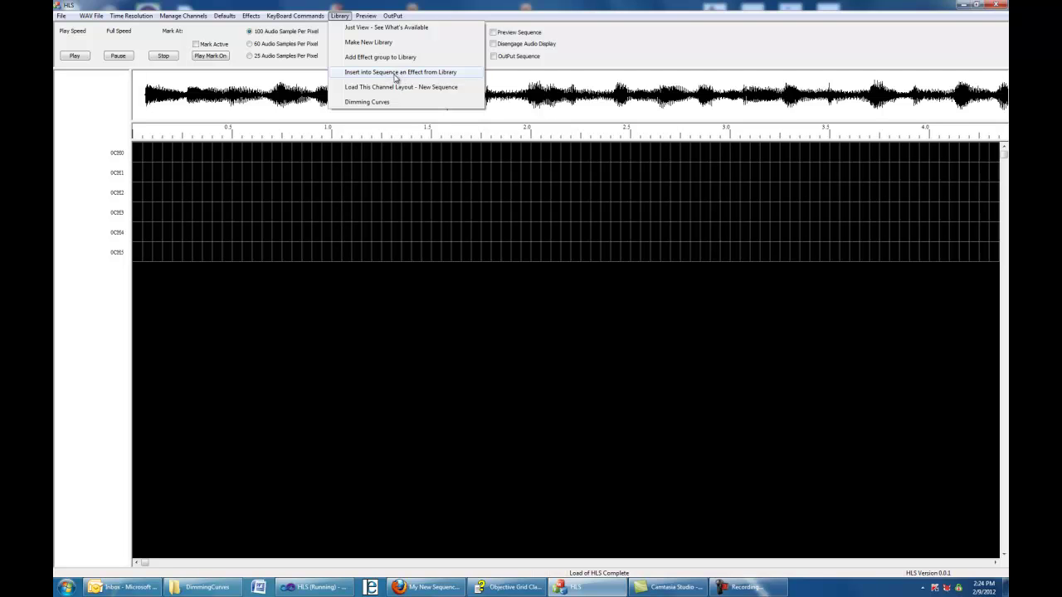
click(406, 74)
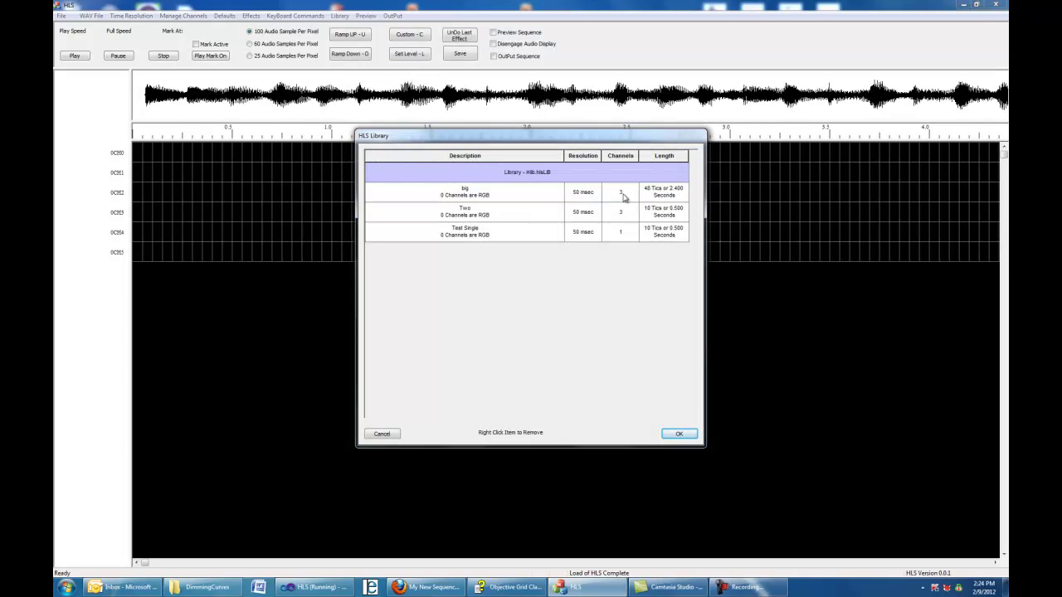
click(469, 197)
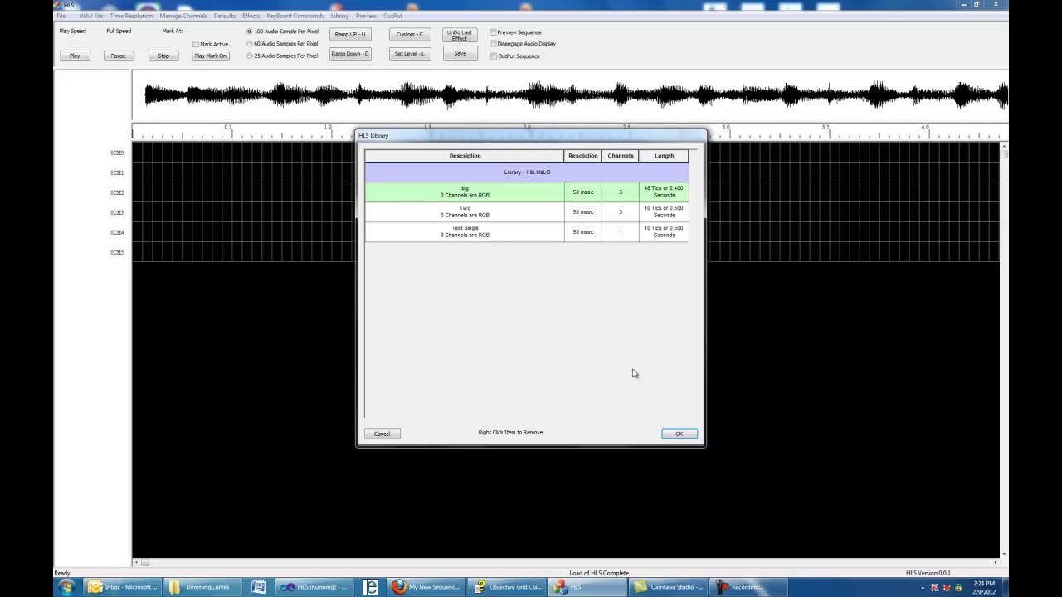
click(676, 437)
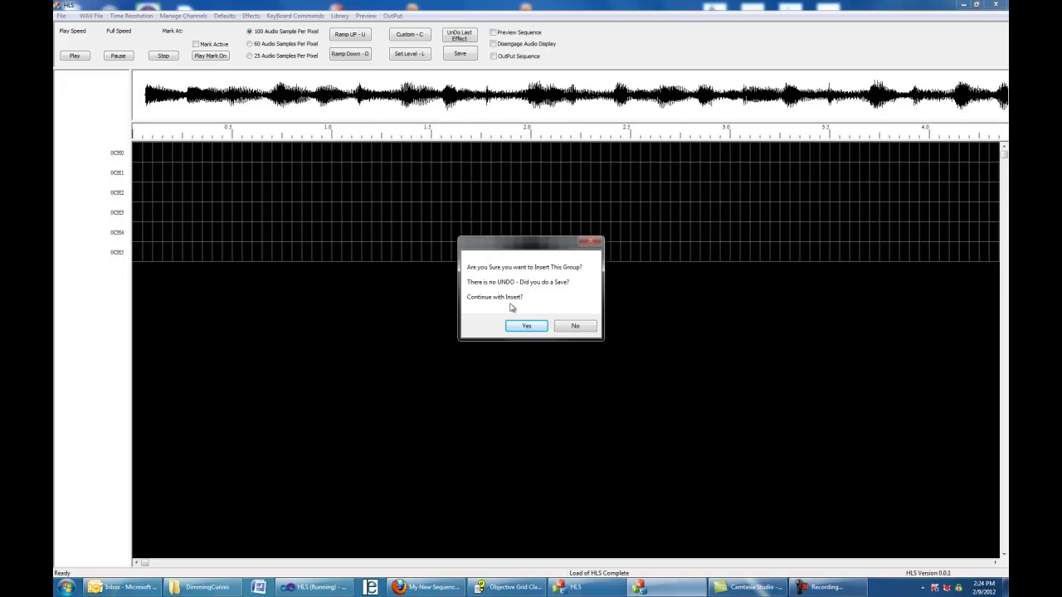
click(520, 328)
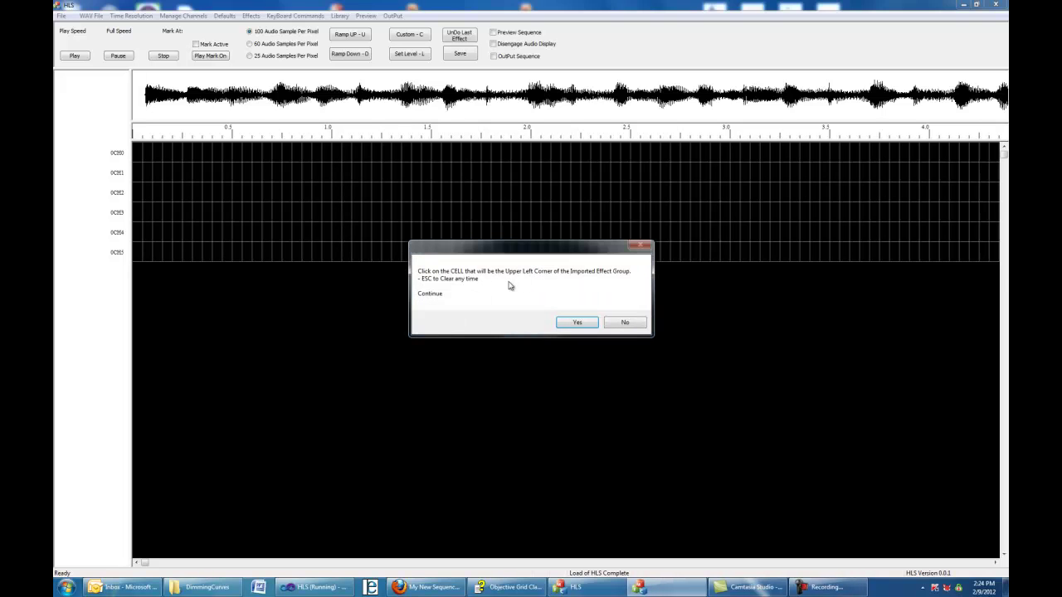
click(576, 322)
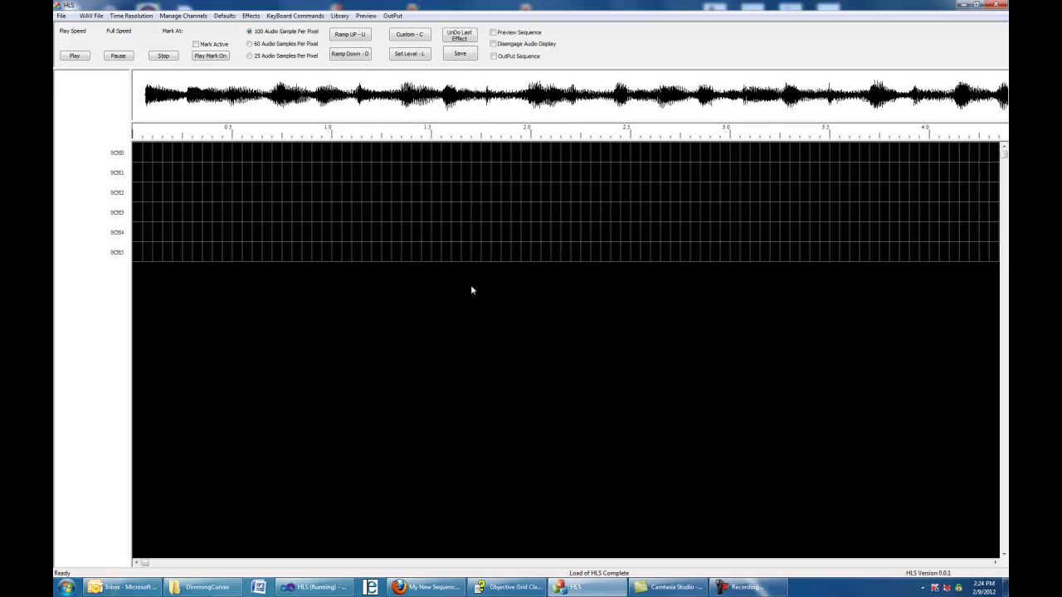
click(247, 173)
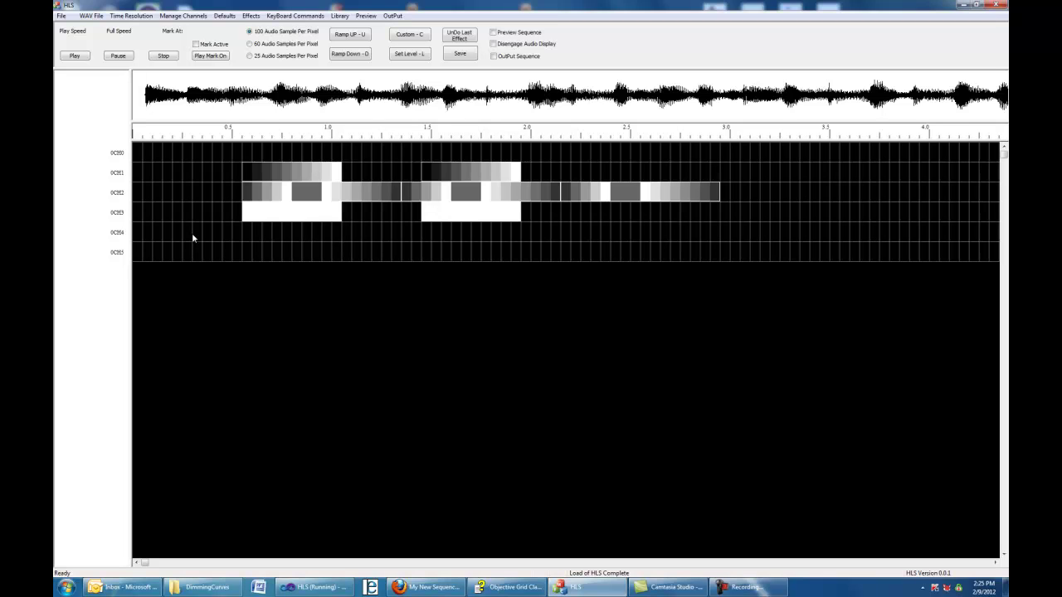
- Check the dimming curve assignments in the Channel Manager and close it without changes
click(183, 15)
click(200, 30)
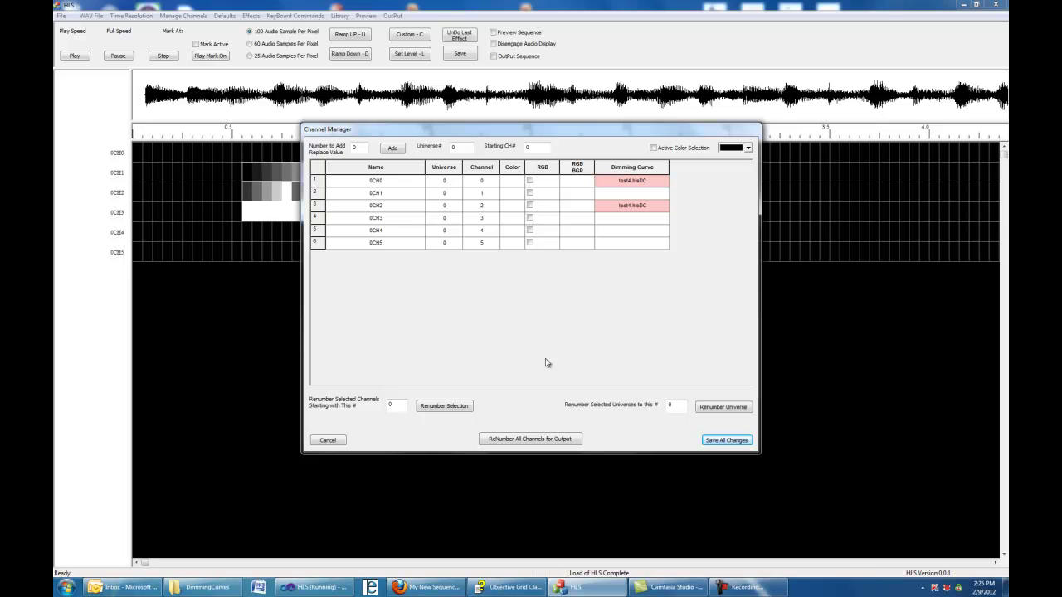
click(328, 439)
click(345, 16)
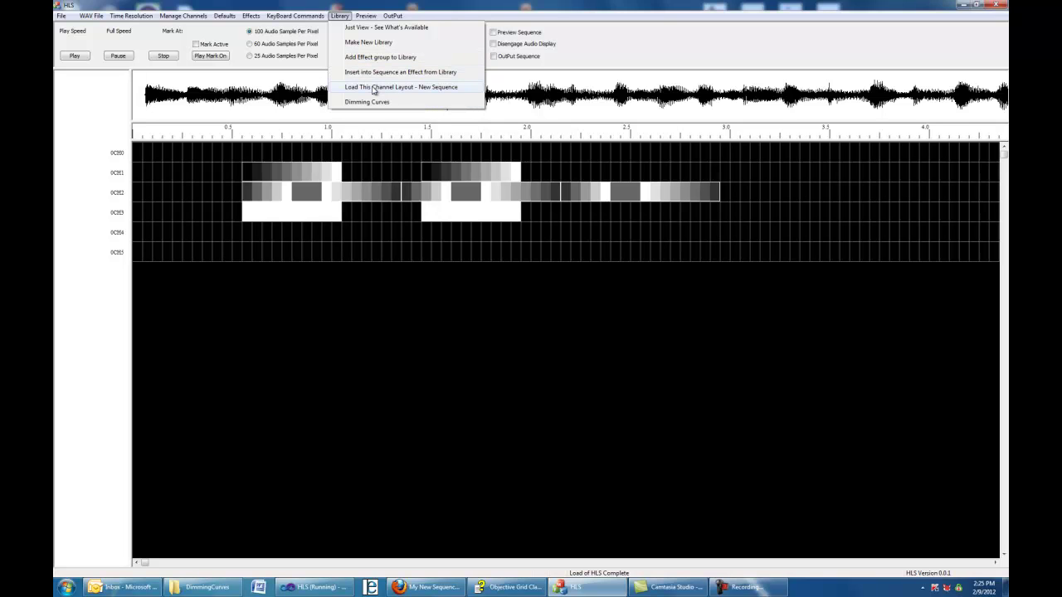
click(380, 74)
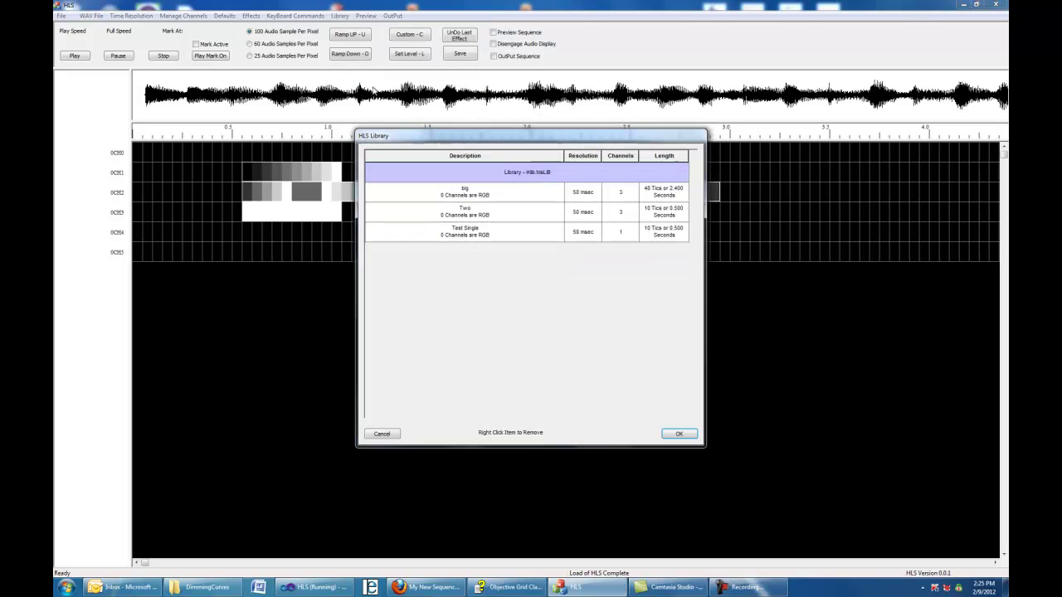
click(384, 433)
- Try to add an effect group to the library without selecting any cells
click(339, 16)
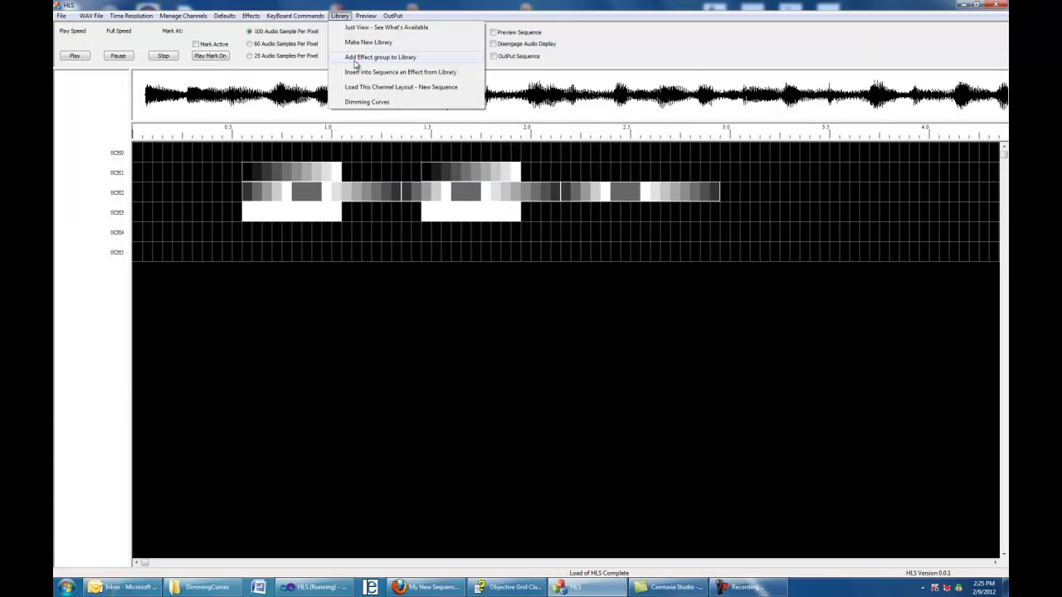
click(365, 60)
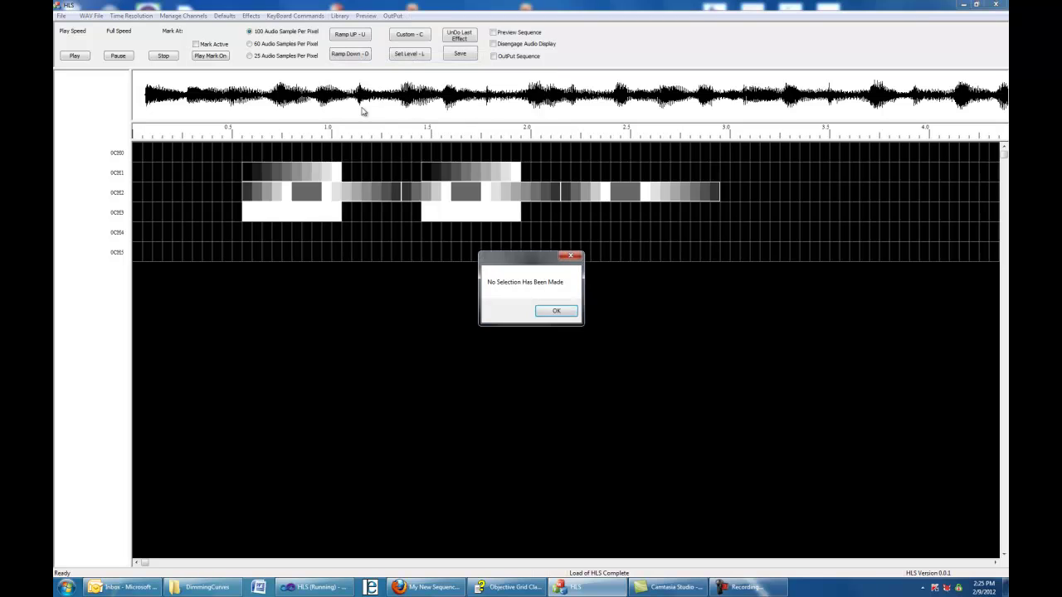
click(553, 310)
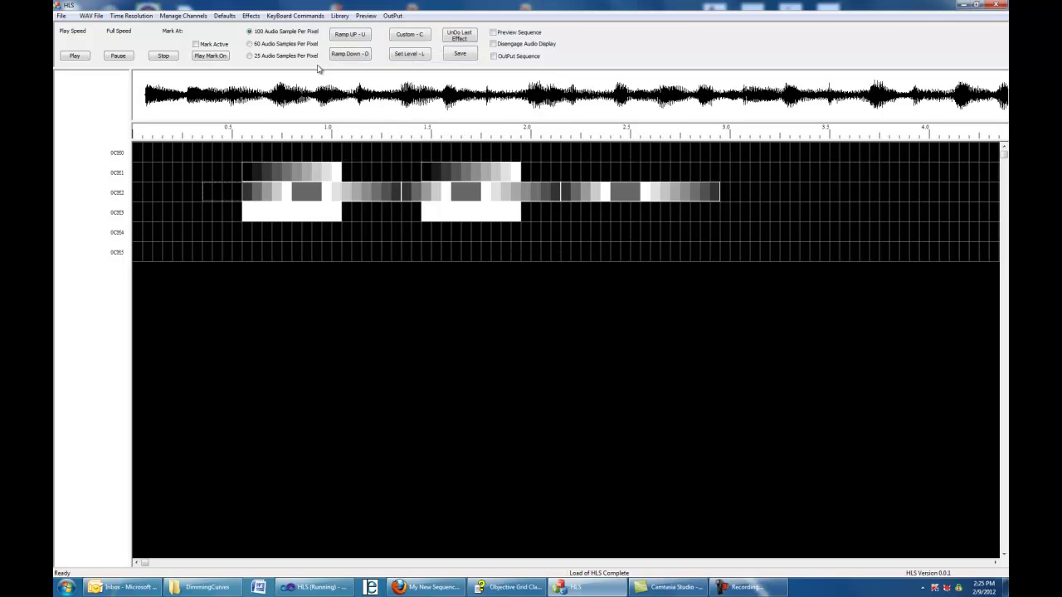
click(340, 16)
click(370, 73)
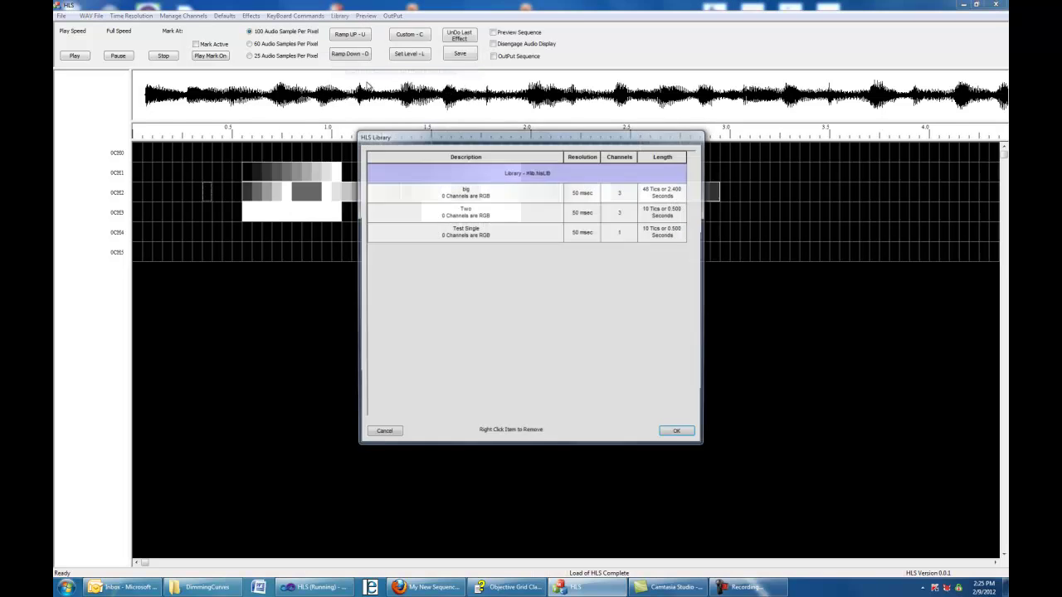
click(381, 433)
- Review the effect grouping and sequence layout options for adding a group to the library, then close without adding anything
click(339, 15)
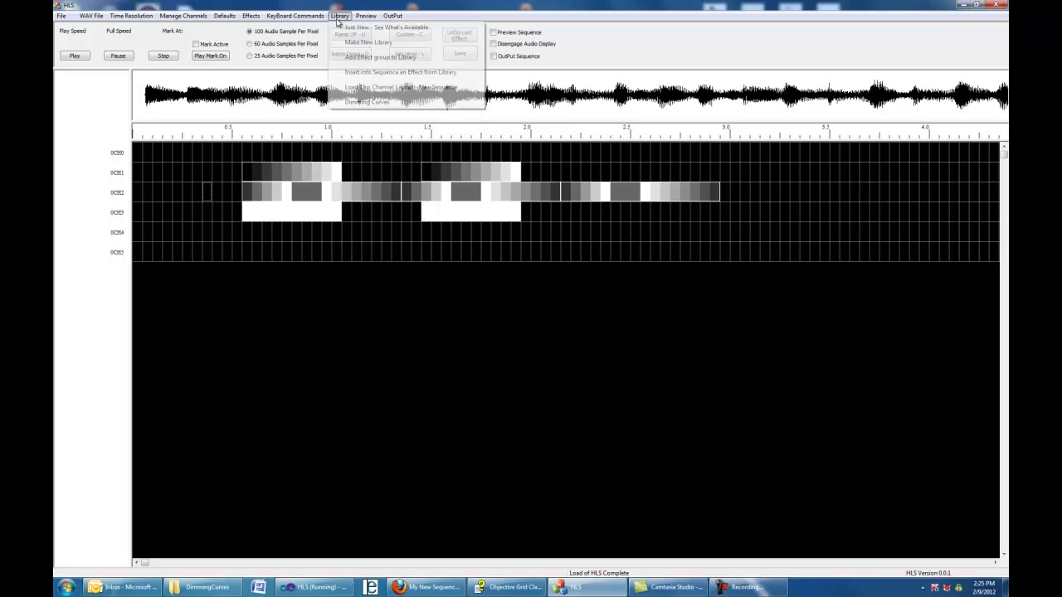
click(370, 58)
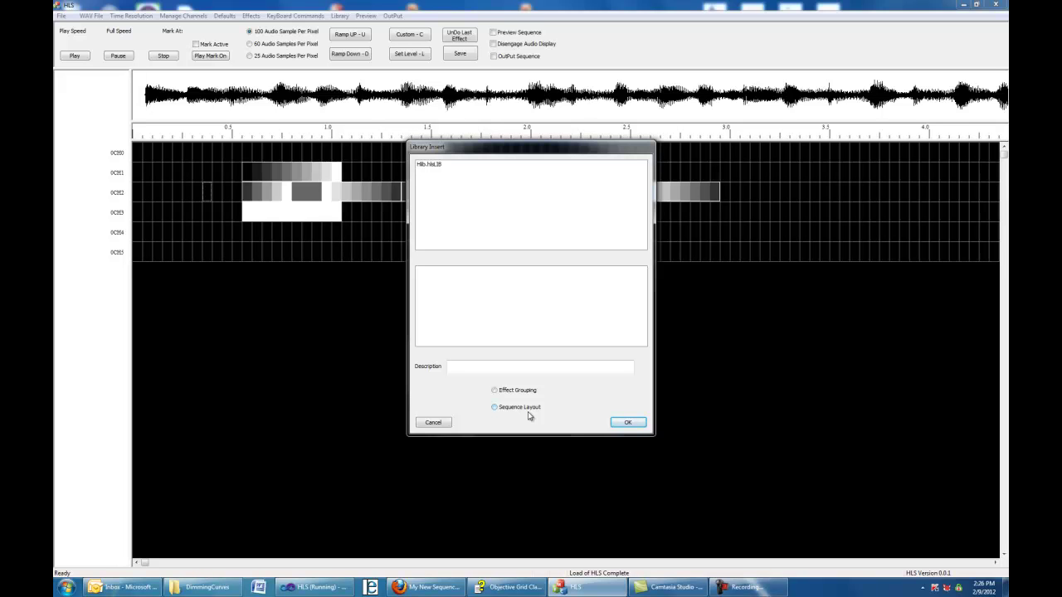
click(433, 423)
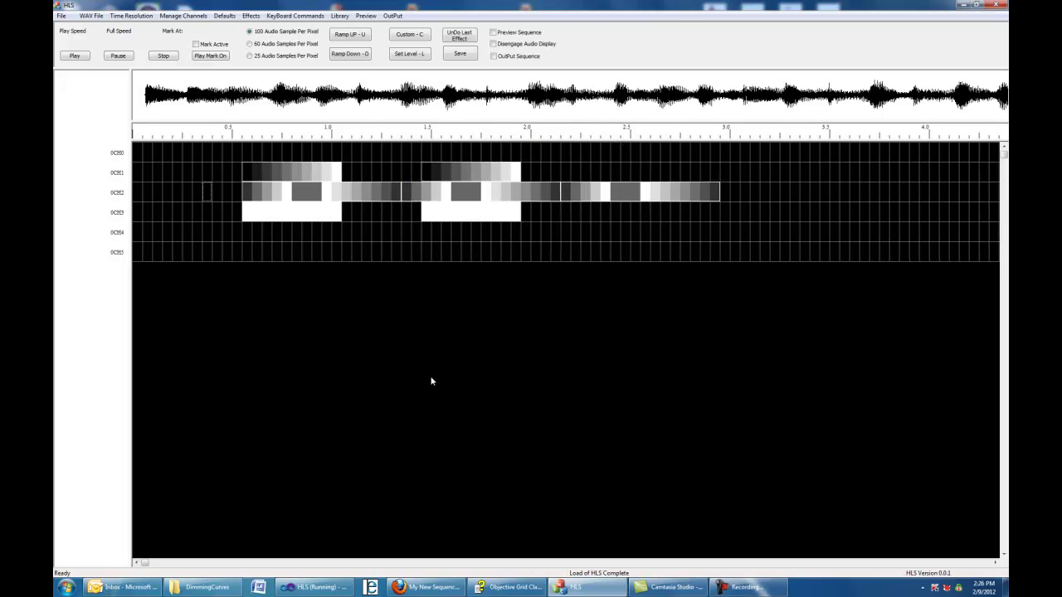